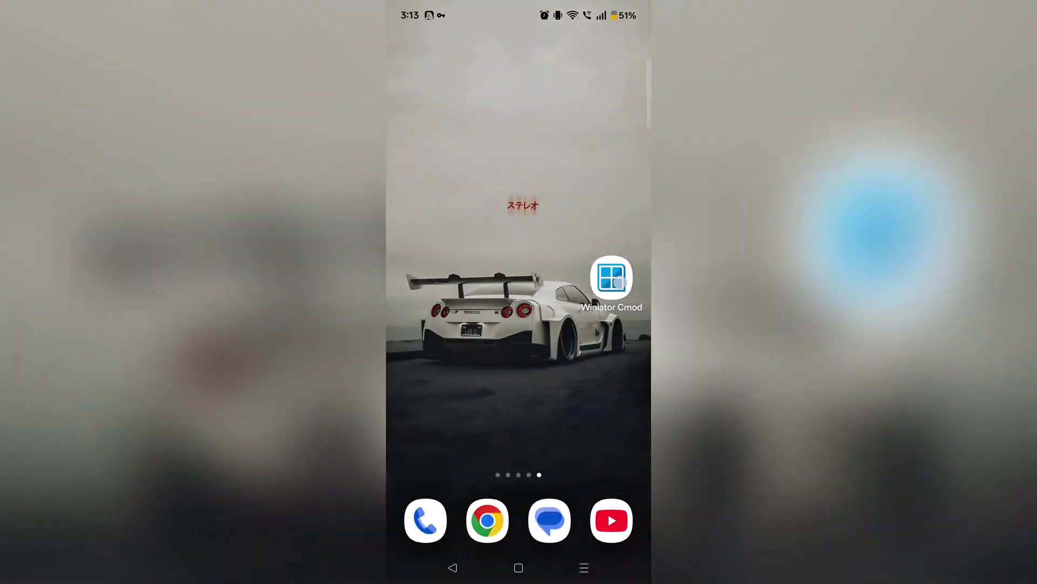
Launch Winlator Cmod and keep the global Box64 preset on Performance in Settings.
left_click(620, 281)
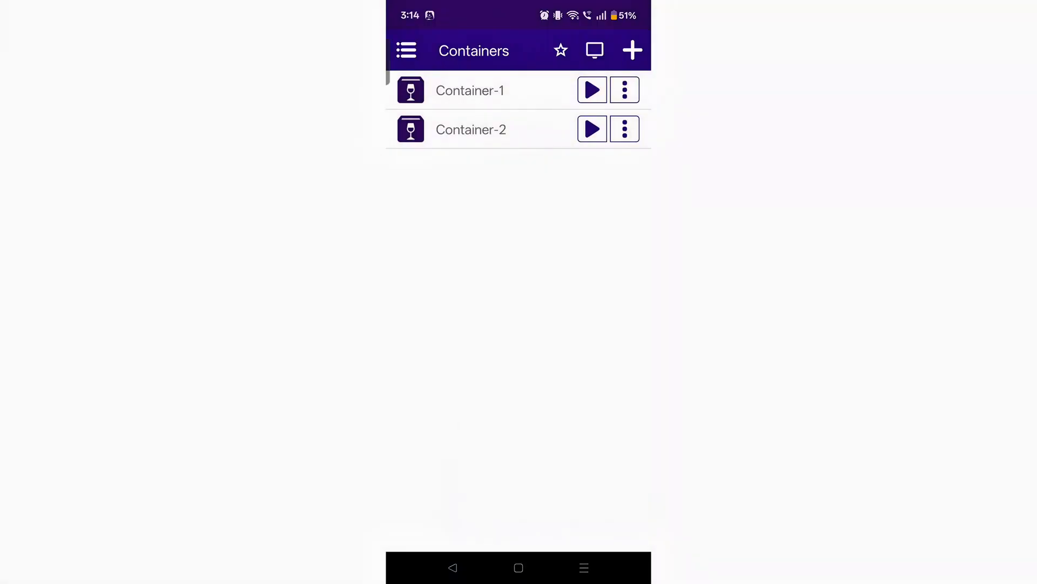
left_click(405, 50)
left_click(523, 400)
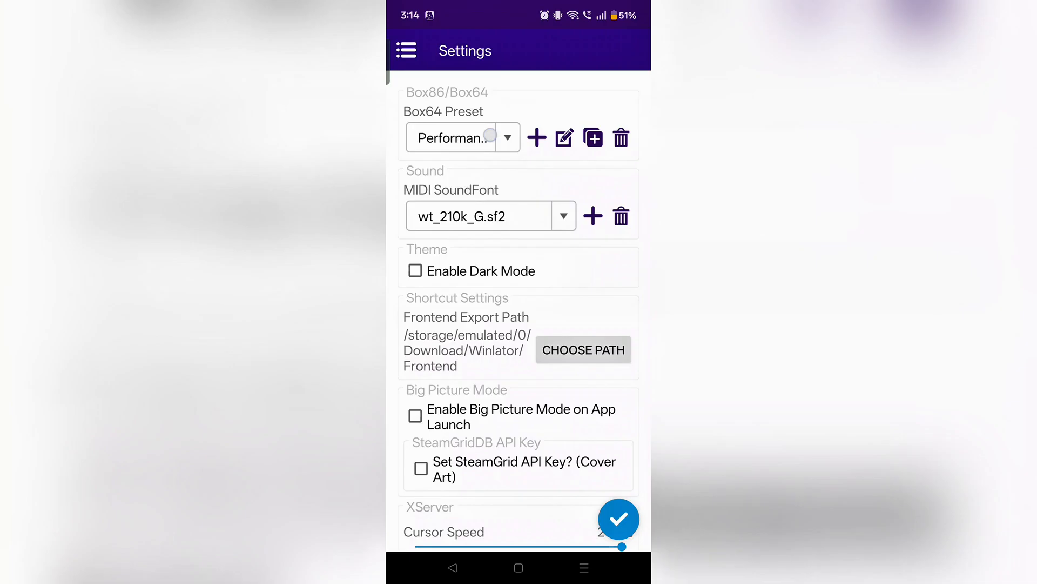
left_click(490, 136)
left_click(519, 351)
left_click(618, 520)
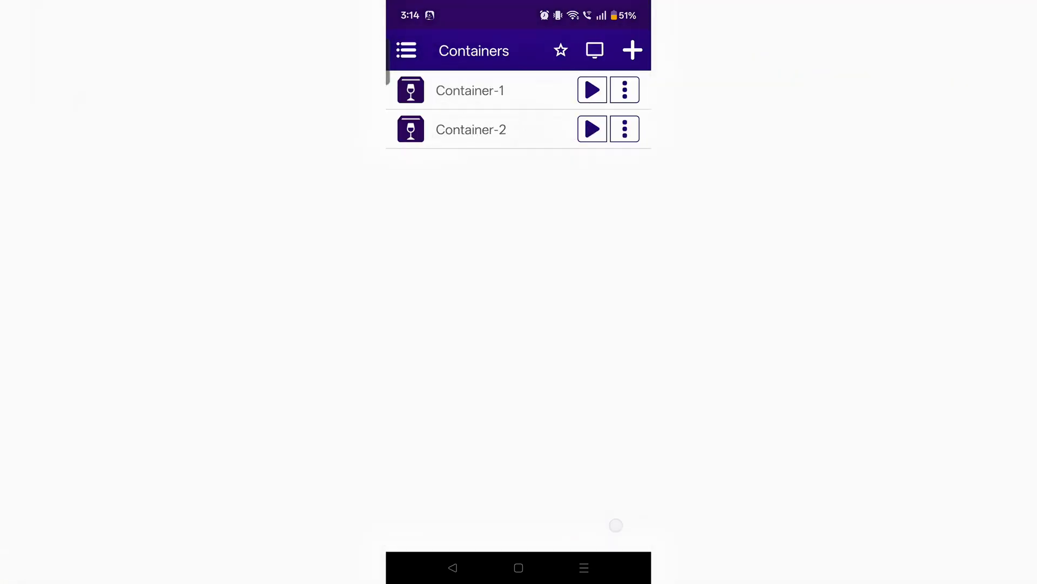
Start a new container with Screen Size 1280x720 and Wine version proton-9.0-arm64ec.
left_click(640, 50)
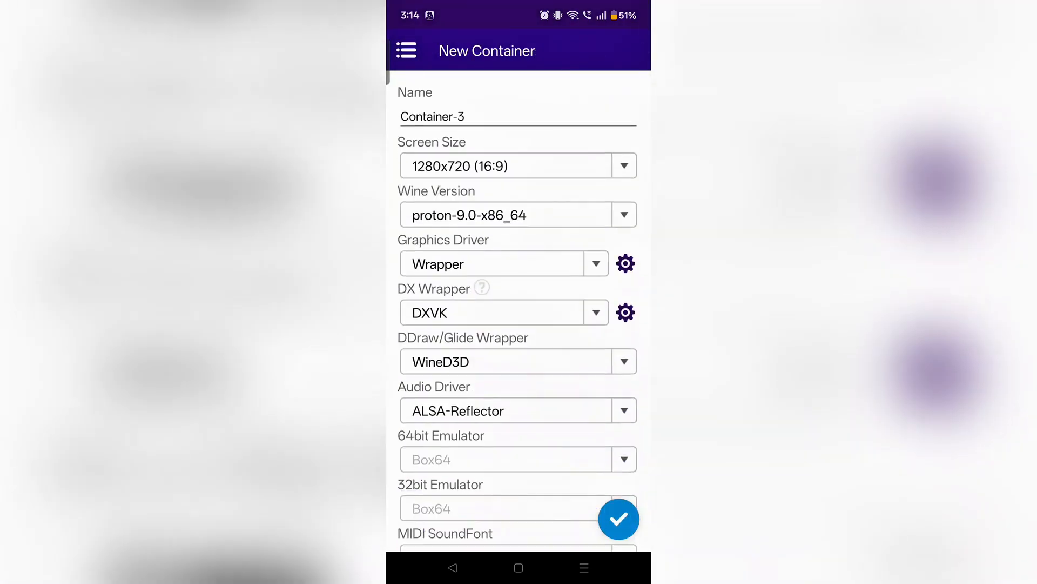
left_click(585, 164)
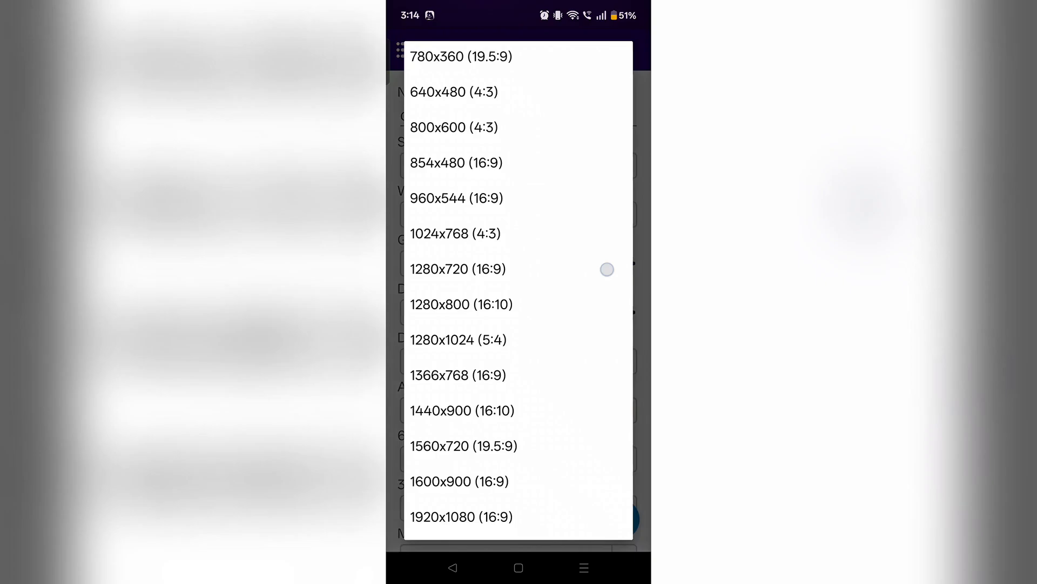
left_click(607, 268)
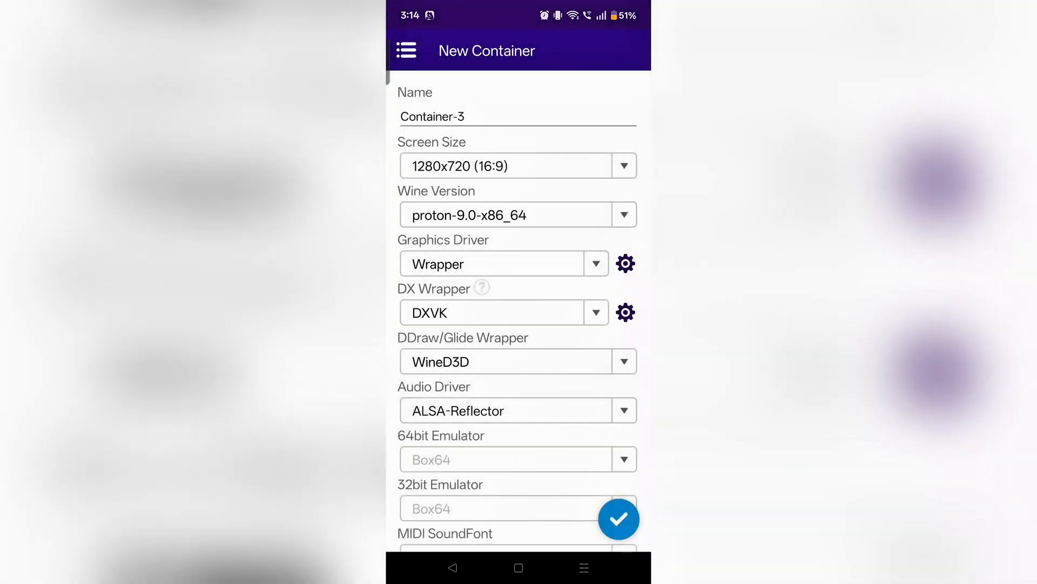
left_click(605, 218)
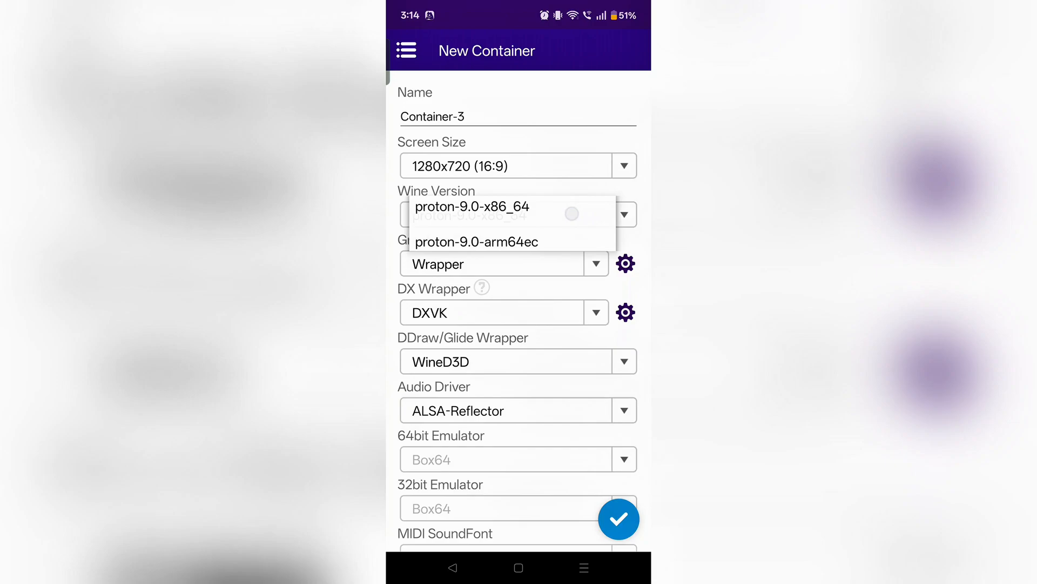
left_click(552, 259)
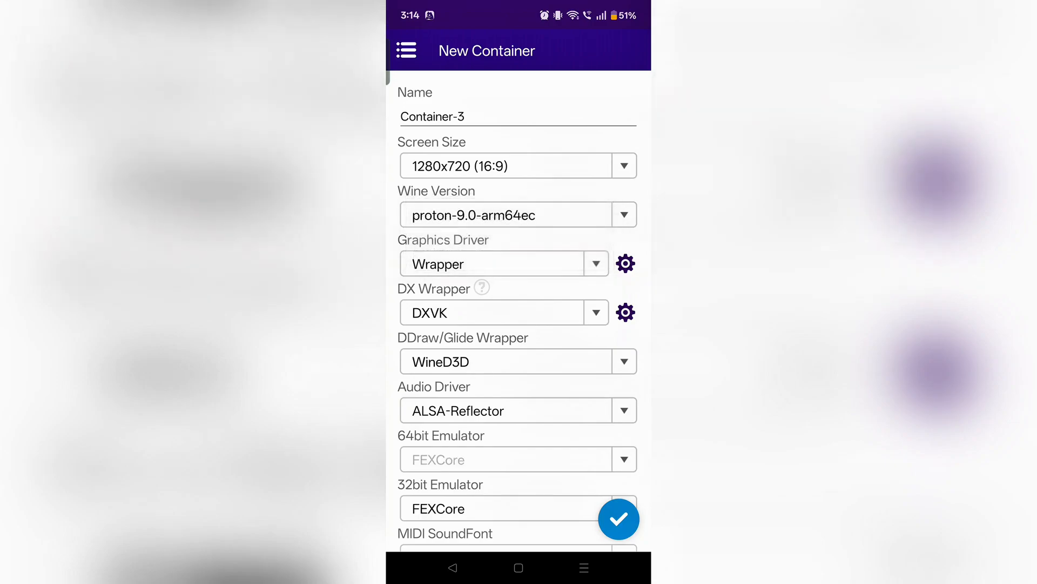
left_click(612, 215)
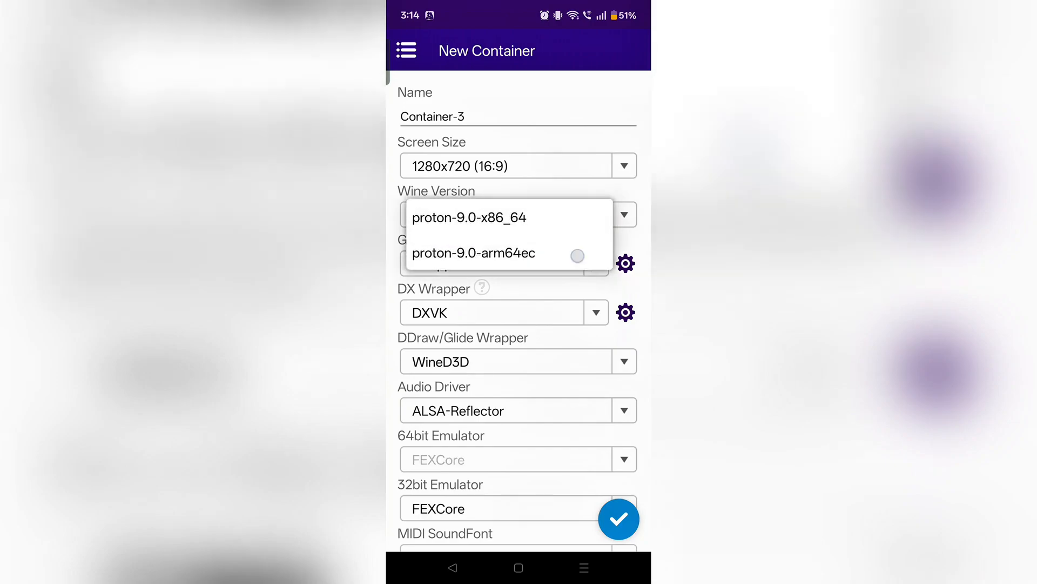
left_click(577, 255)
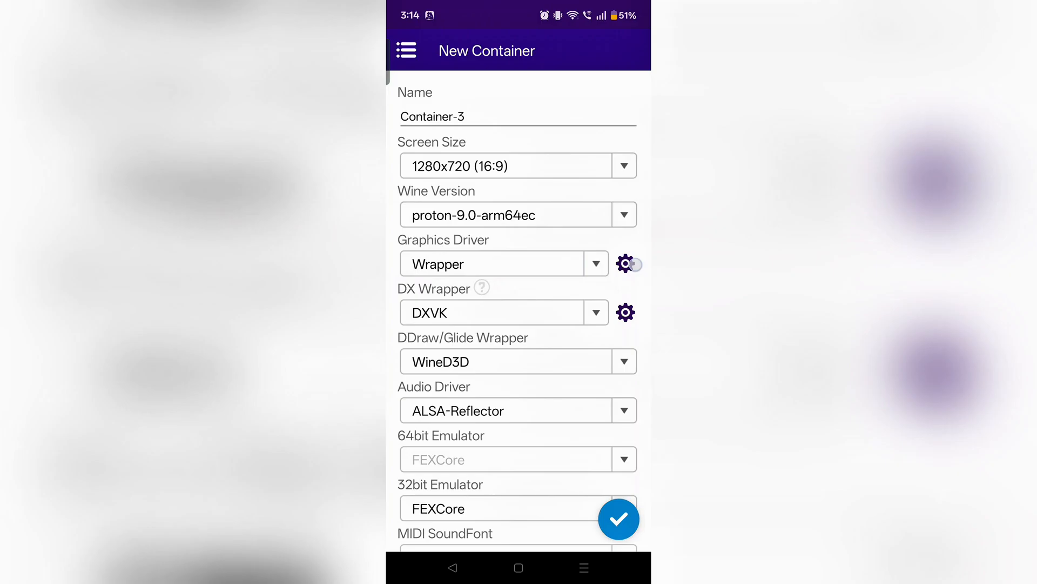
Begin configuring the graphics driver, reaching the driver version choices.
left_click(629, 264)
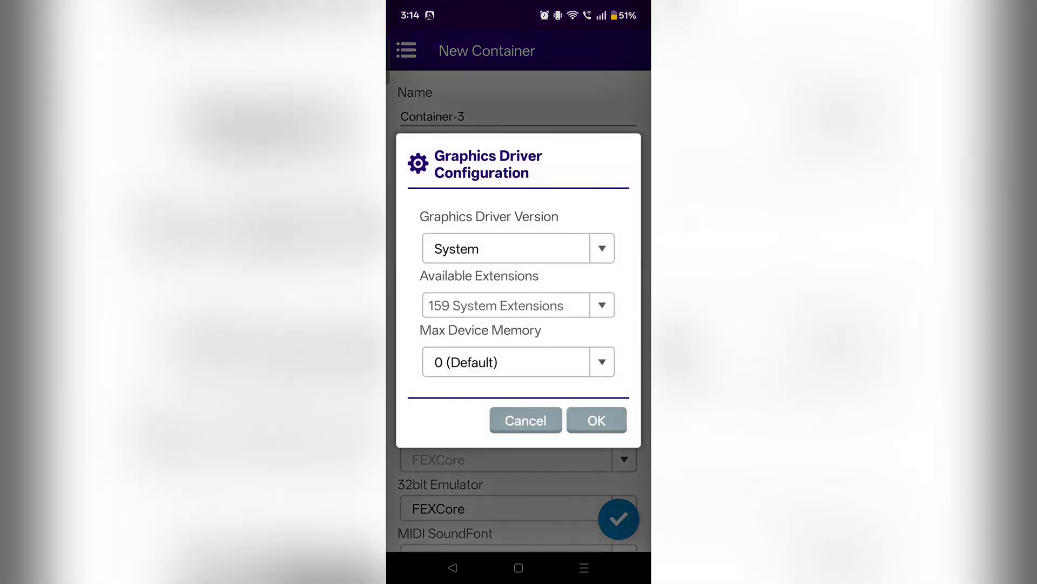
left_click(596, 248)
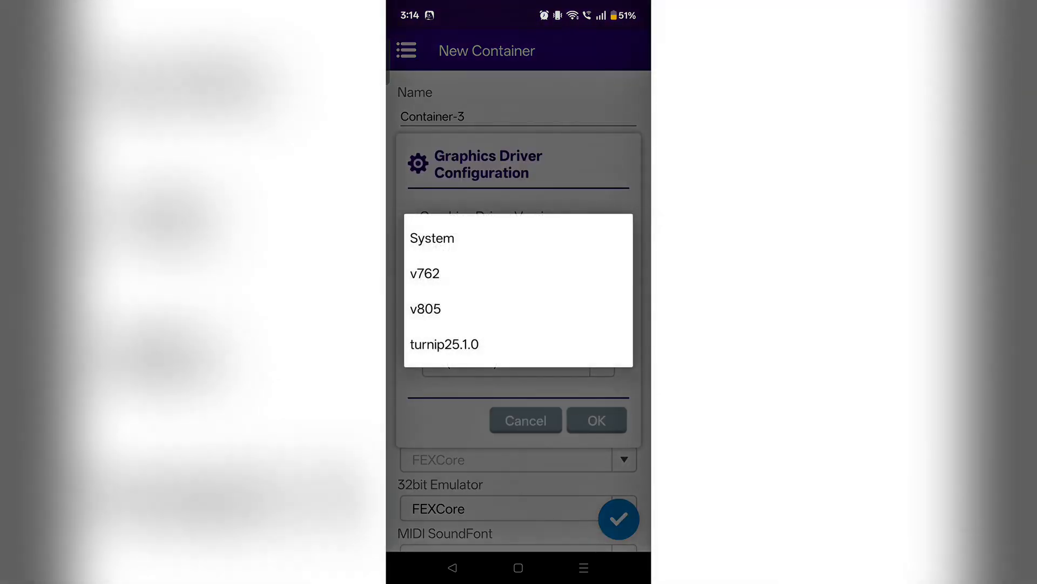
Use the System graphics driver and DXVK 2.3.1-arm64ec-gplasync with both async options enabled.
left_click(555, 236)
left_click(600, 417)
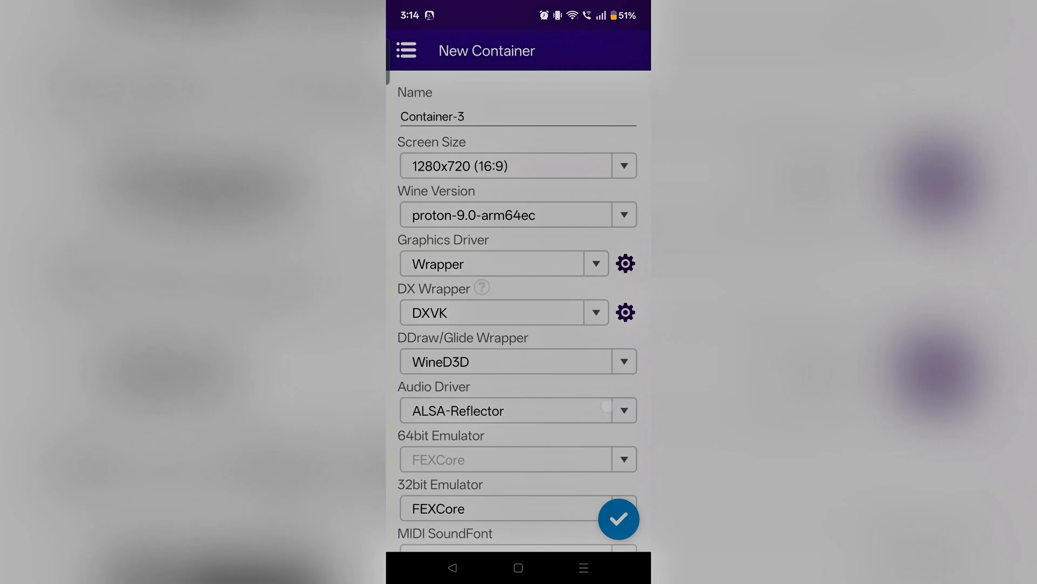
left_click(625, 313)
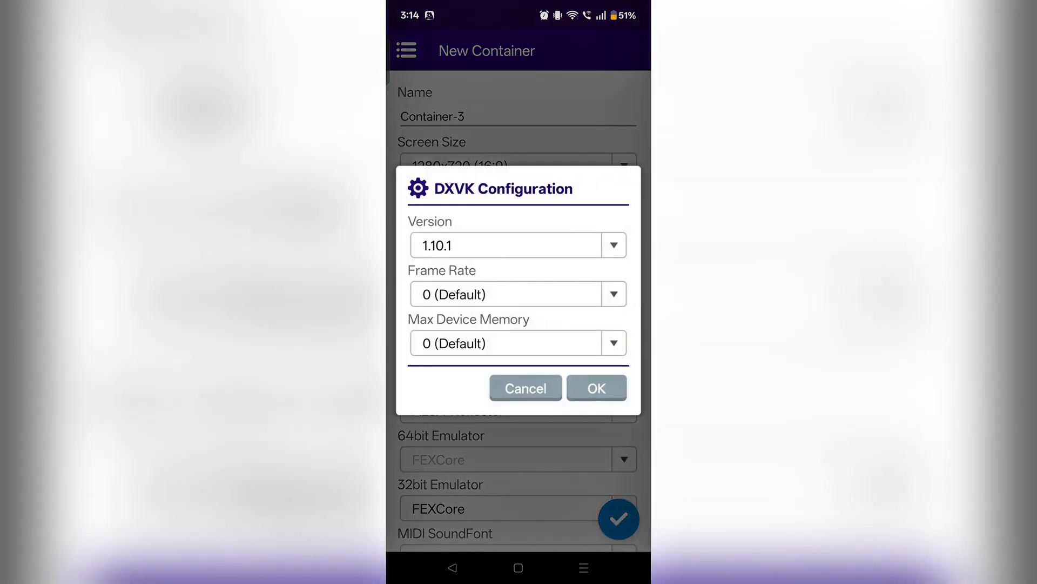
left_click(583, 241)
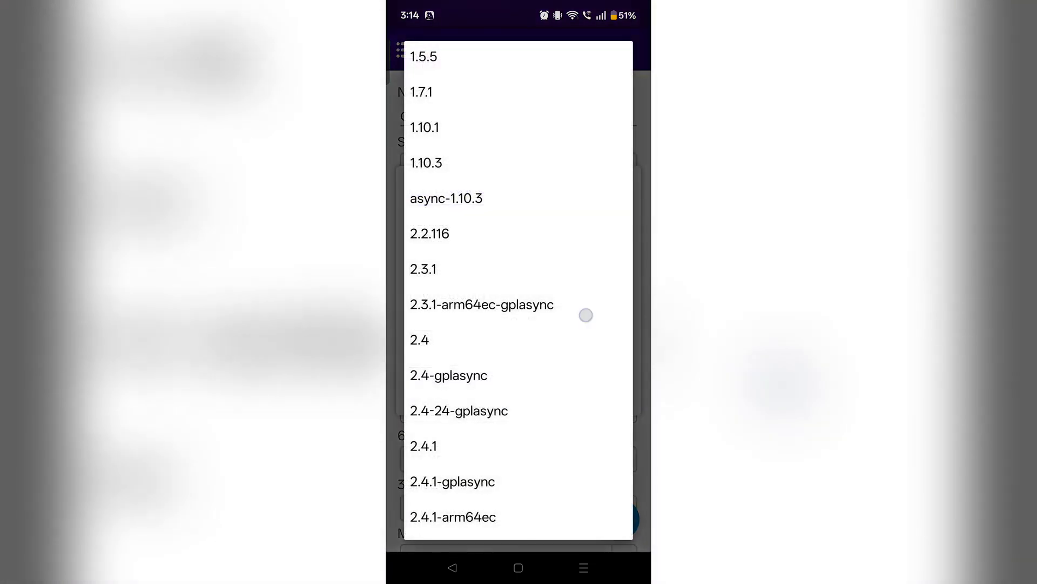
left_click(586, 315)
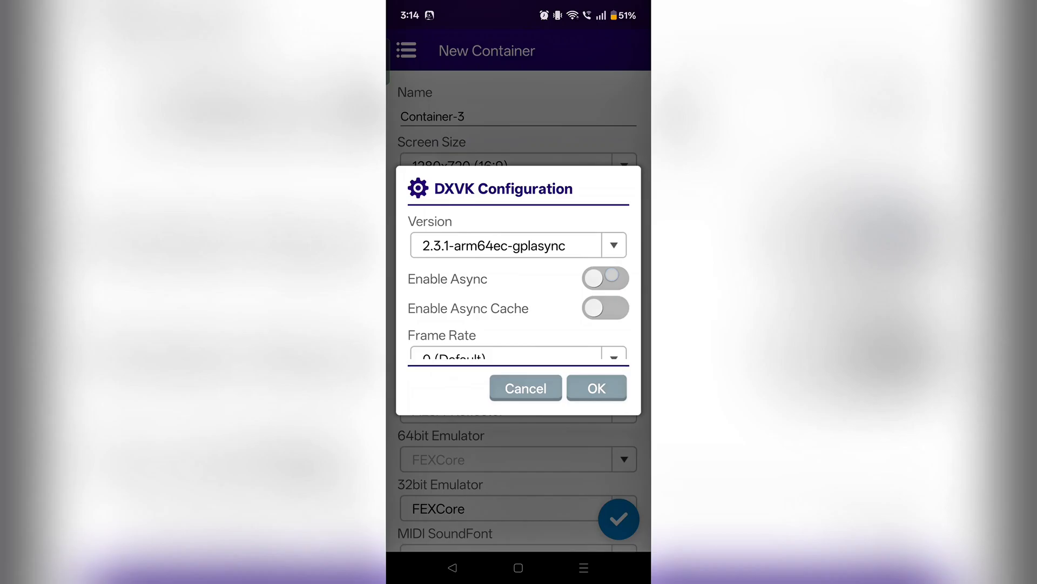
left_click(605, 278)
left_click(605, 308)
left_click(597, 388)
left_click_drag(590, 454, 609, 258)
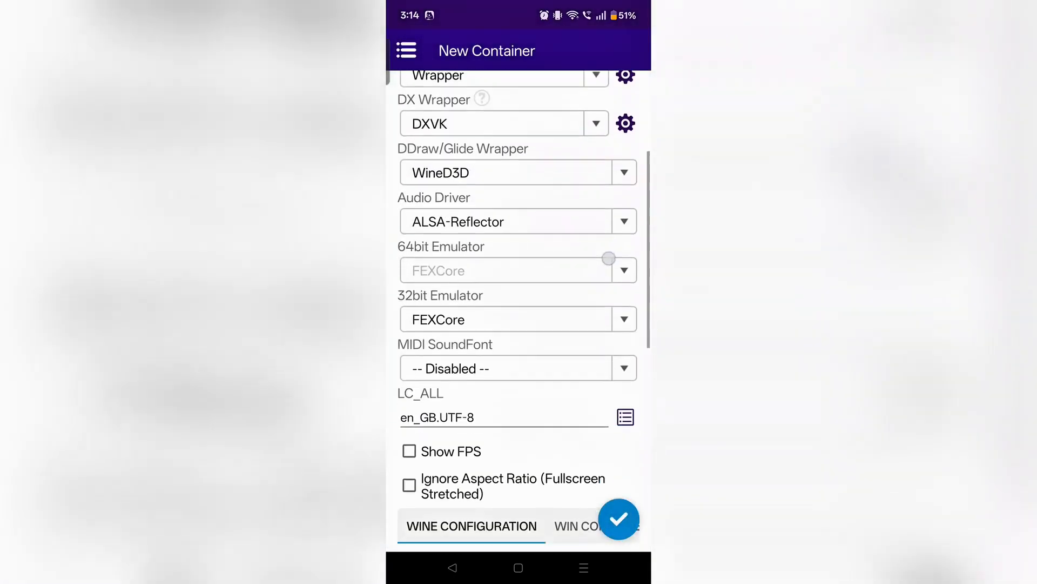
Enable Ignore Aspect Ratio, remove the DXVK_HUD variable and switch on MANGOHUD.
left_click(410, 376)
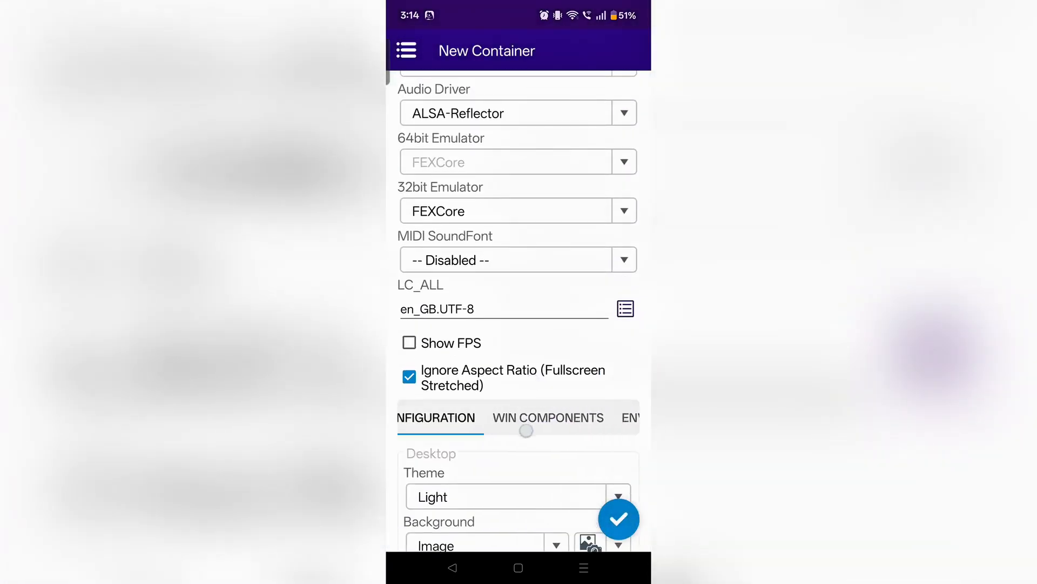
left_click(560, 417)
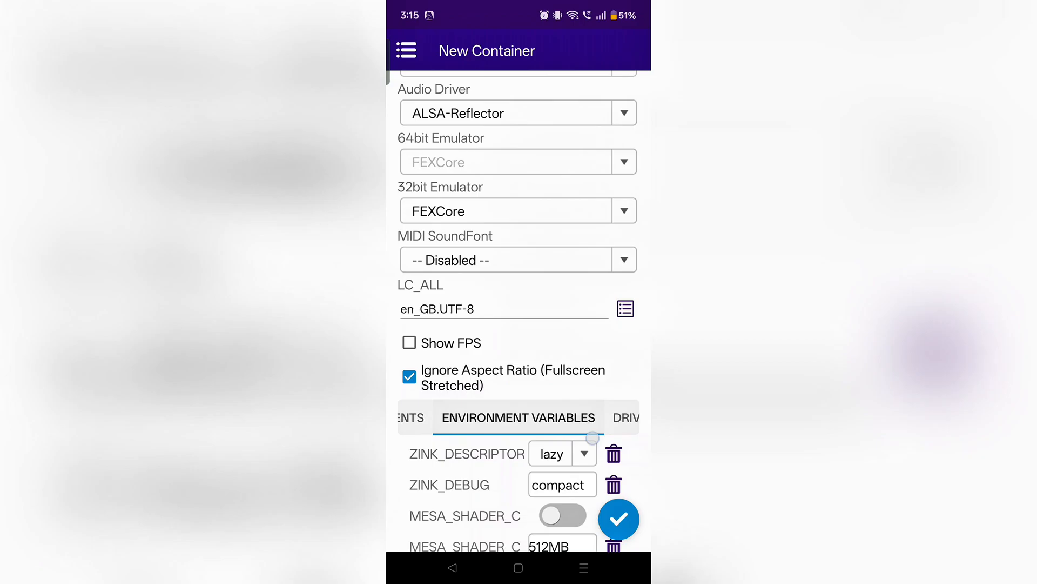
left_click_drag(518, 454, 519, 166)
left_click(614, 415)
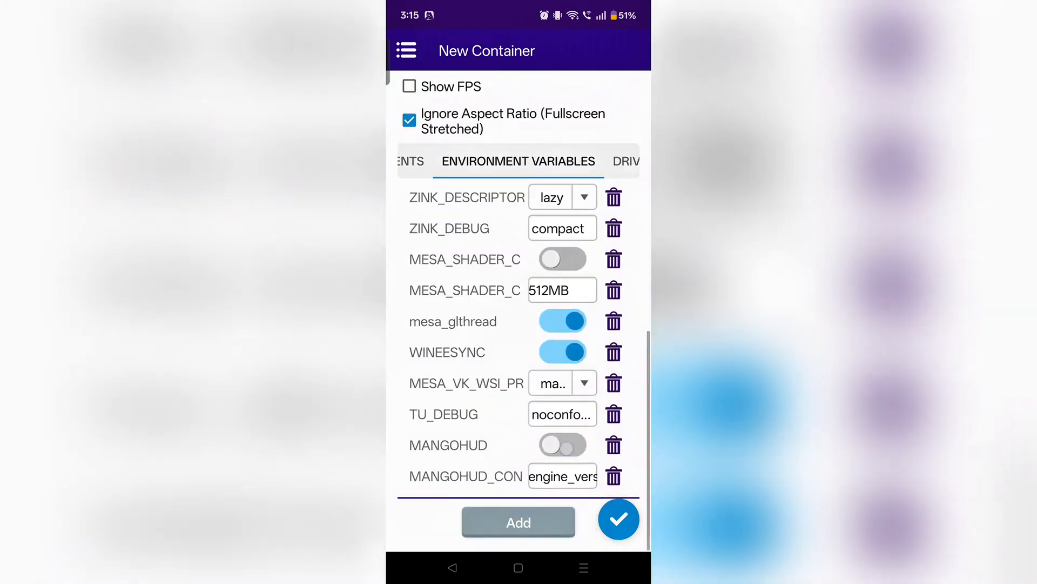
left_click(563, 443)
left_click_drag(567, 203, 568, 486)
left_click_drag(632, 410, 631, 198)
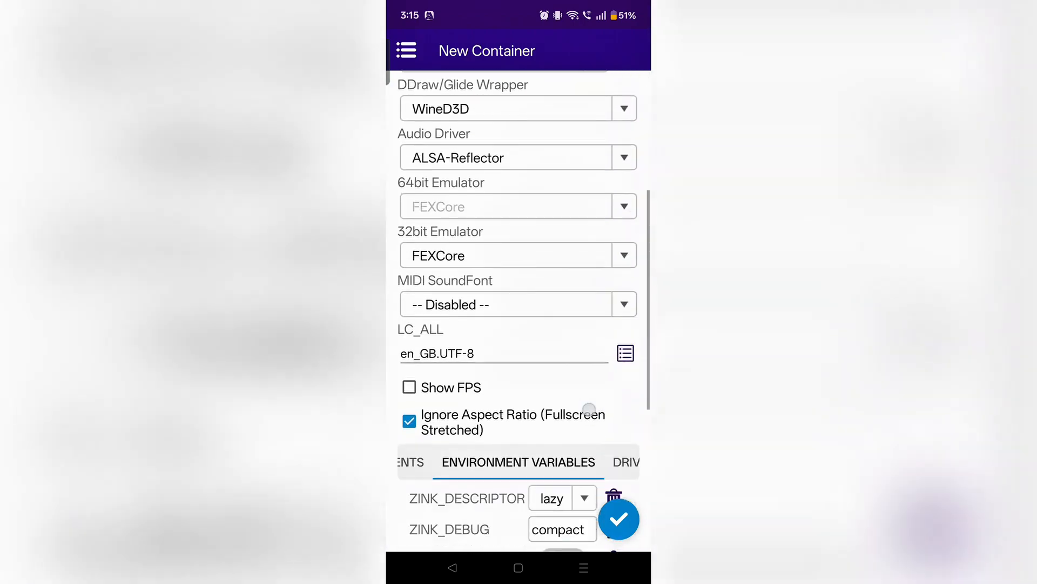
left_click_drag(588, 411, 588, 231)
left_click_drag(600, 329, 454, 329)
Set advanced Box64 0.3.7 to the Performance preset and FEXCore TSOMode to Fastest.
left_click(599, 329)
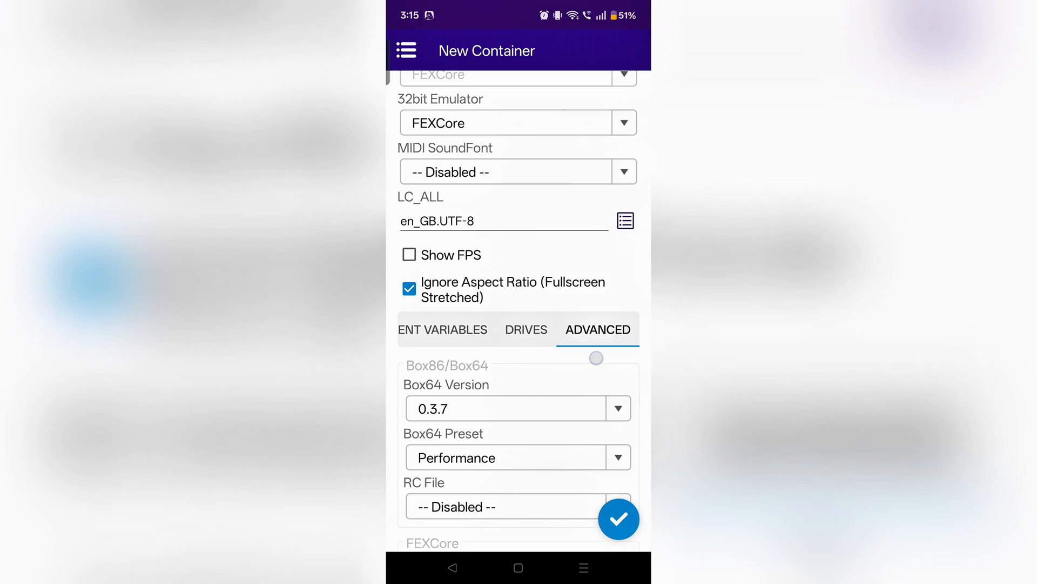
left_click_drag(597, 361, 597, 264)
left_click(601, 313)
left_click(600, 308)
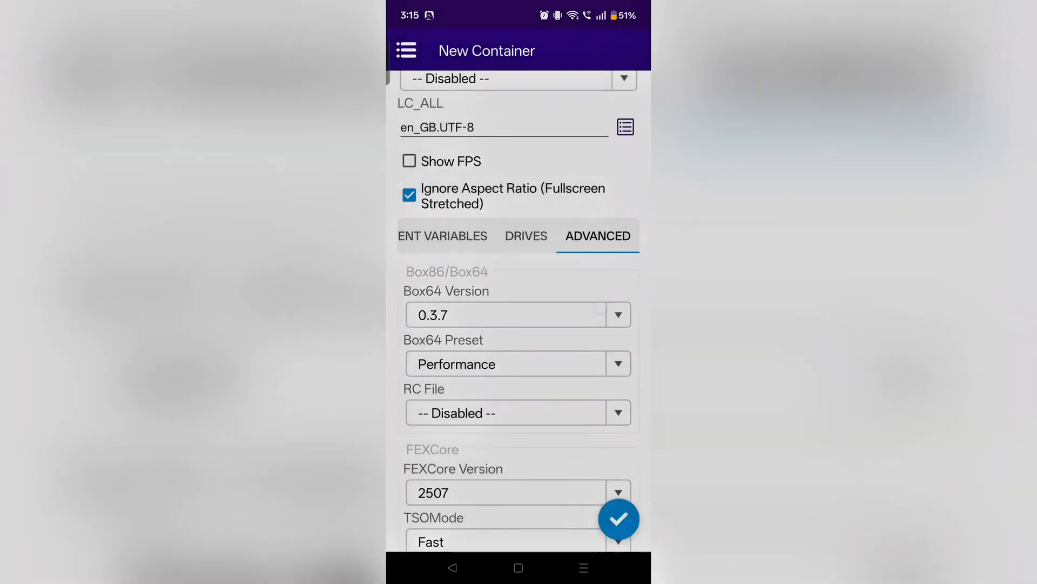
left_click(590, 364)
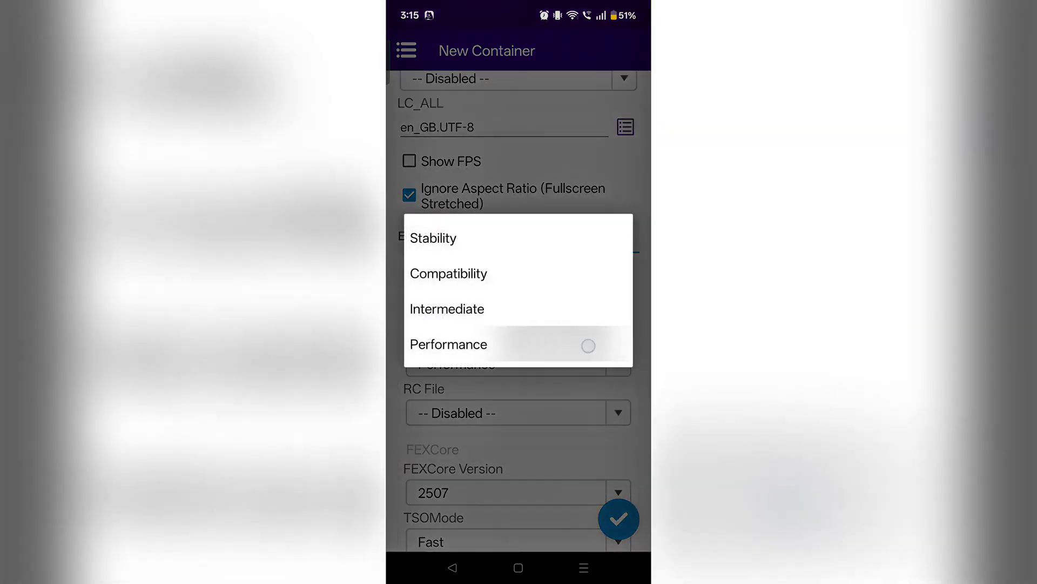
left_click(589, 345)
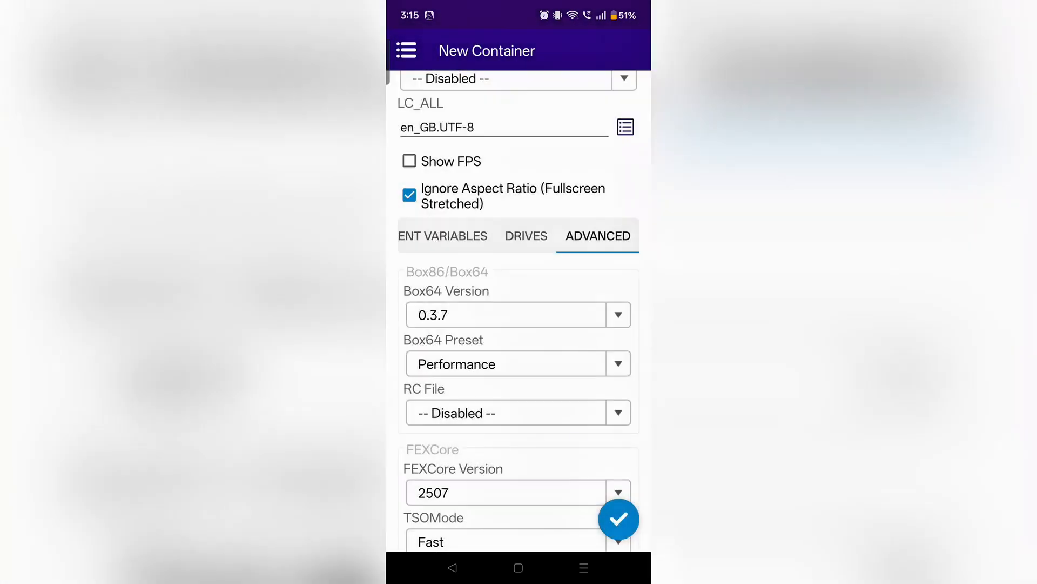
left_click_drag(581, 445, 621, 239)
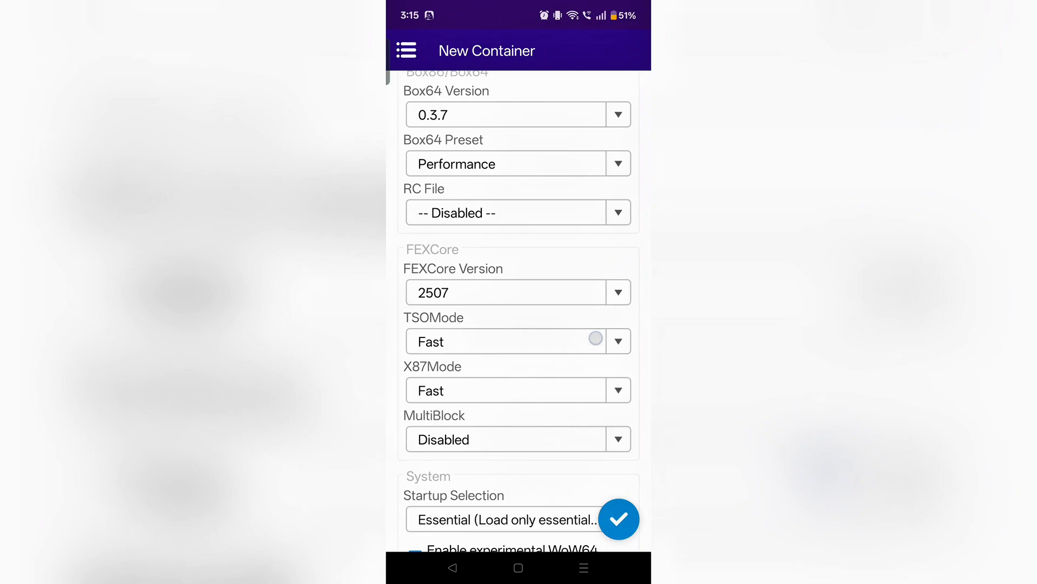
left_click(596, 339)
left_click_drag(570, 491, 607, 375)
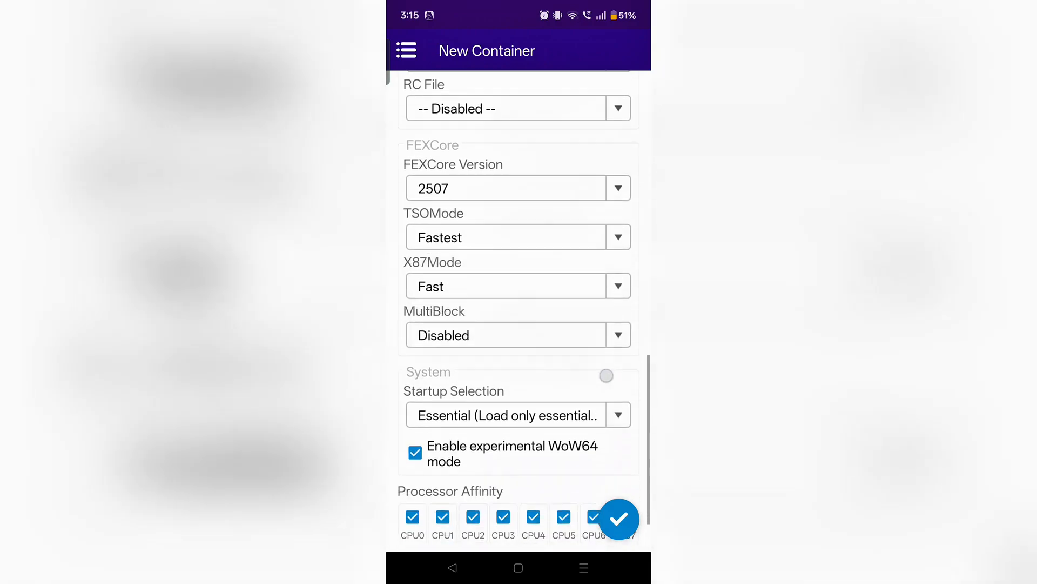
Set Startup Selection to load only essential services and create the container.
left_click(518, 403)
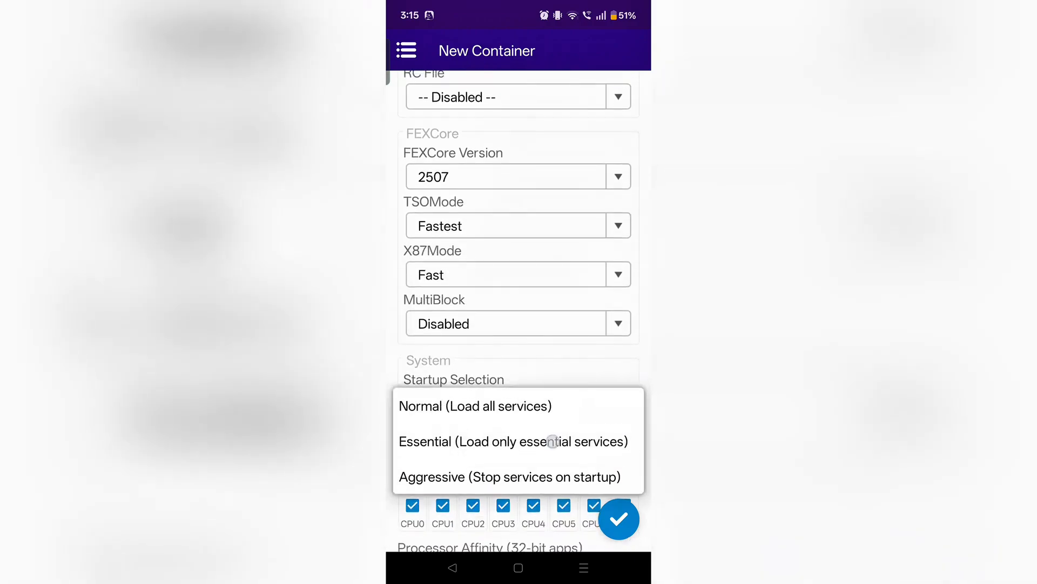
left_click(551, 441)
left_click_drag(557, 441, 623, 431)
left_click(595, 451)
left_click(620, 519)
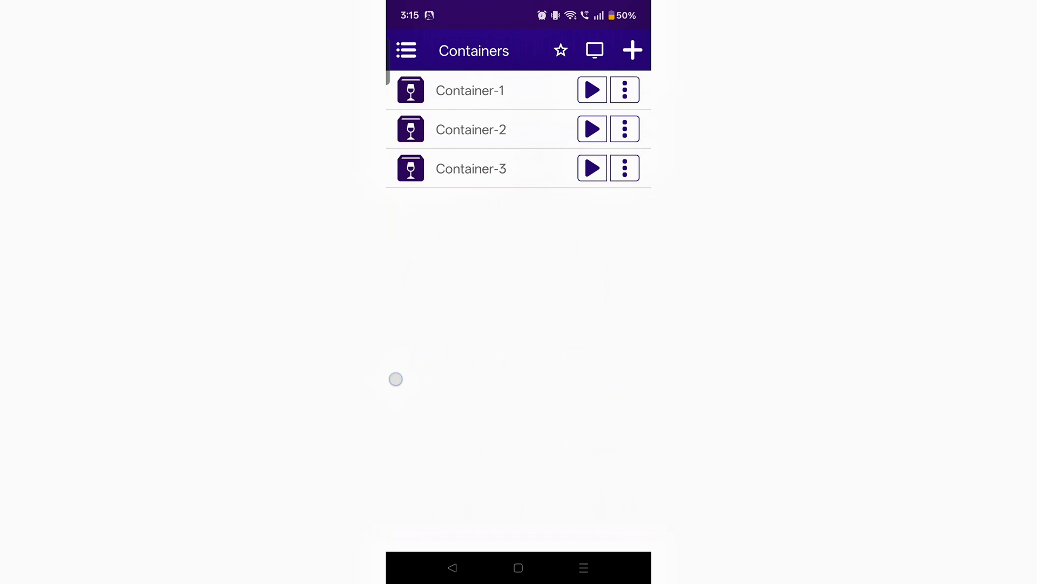
Go to Controller Manager via the side menu and begin assigning a controller to Player 1.
left_click_drag(396, 379, 527, 379)
left_click(463, 113)
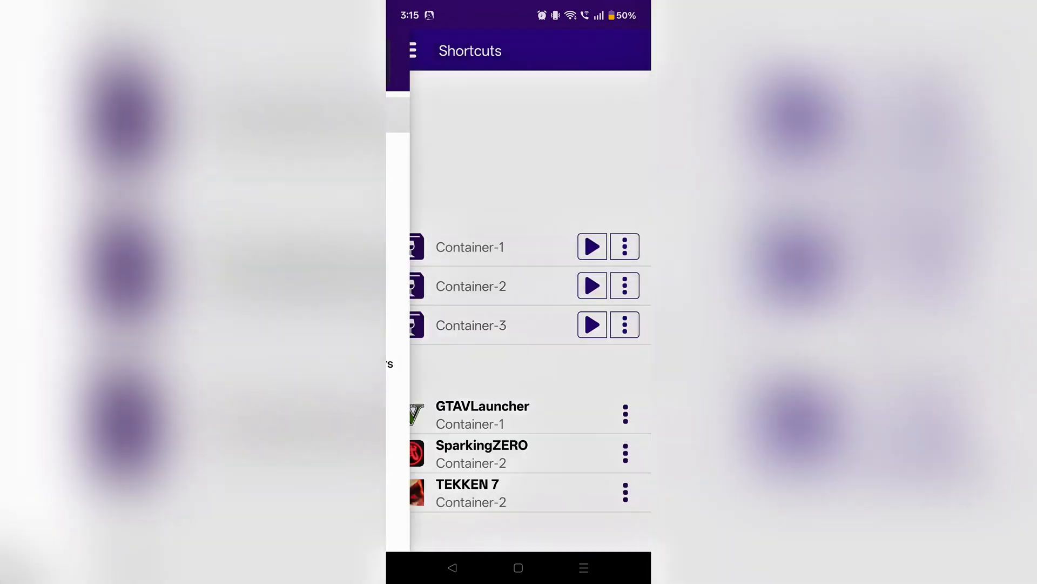
left_click_drag(397, 391, 526, 392)
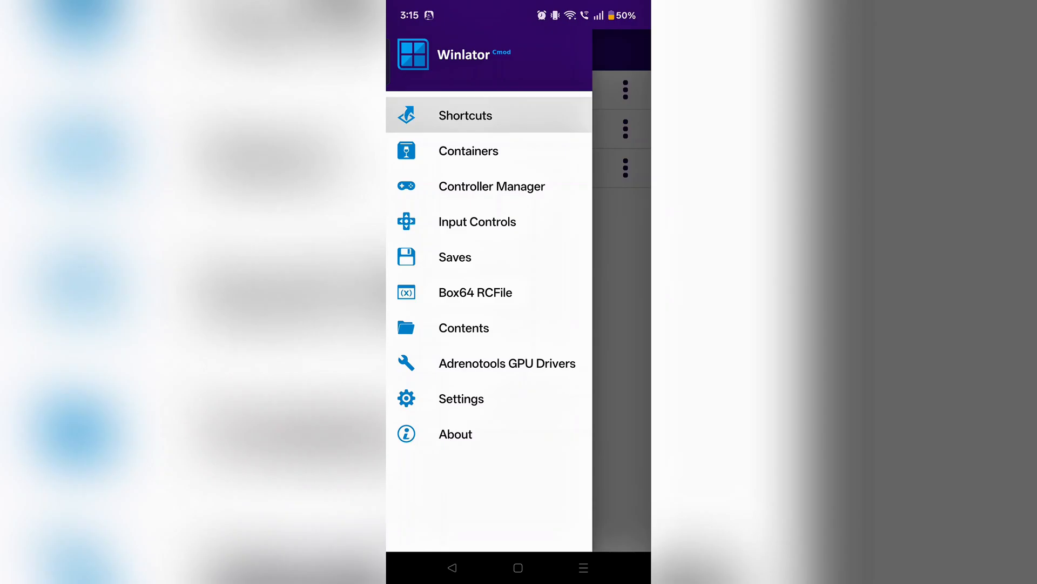
left_click(493, 187)
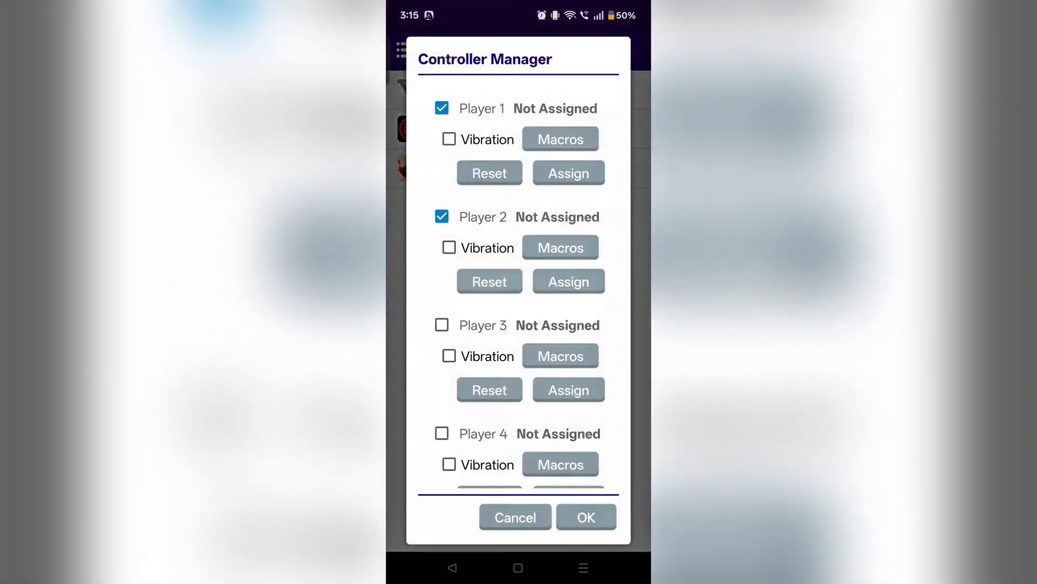
left_click(593, 174)
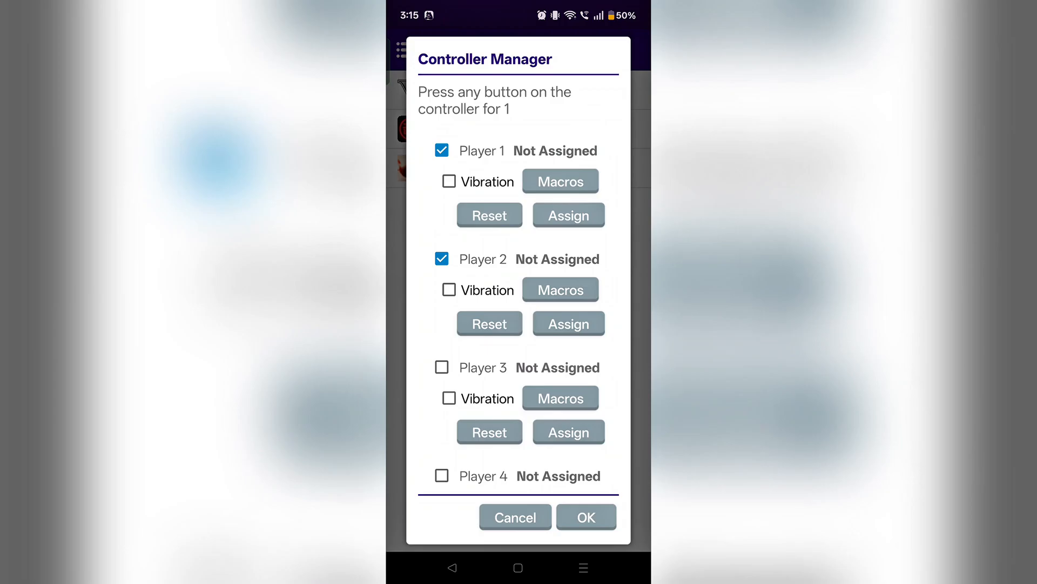